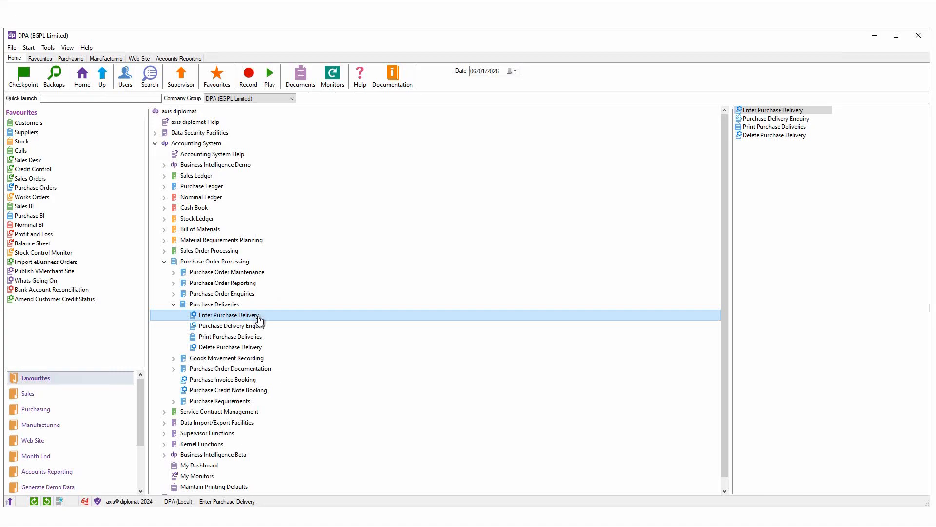
- Add the Enter Purchase Delivery function from Purchase Deliveries to the Favourites group
{"action": "right_click", "coordinate": [258, 319]}
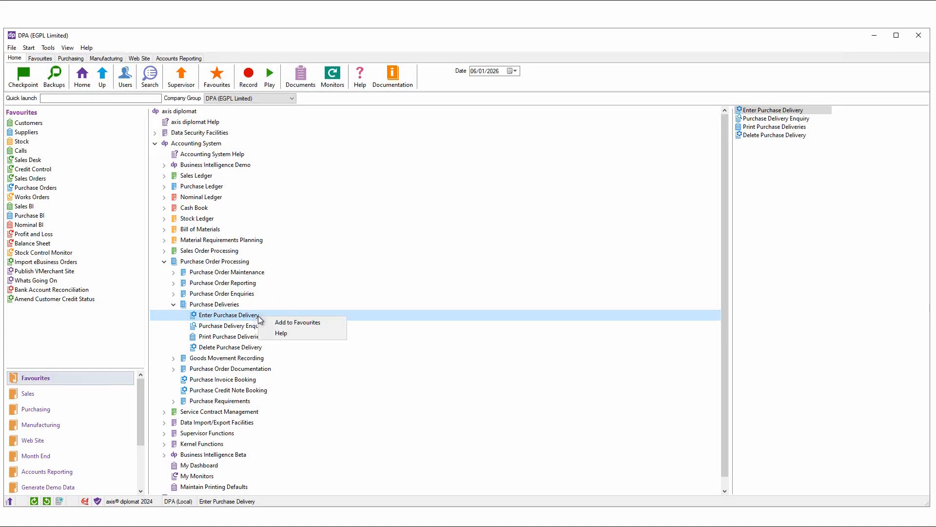
{"action": "left_click", "coordinate": [328, 322]}
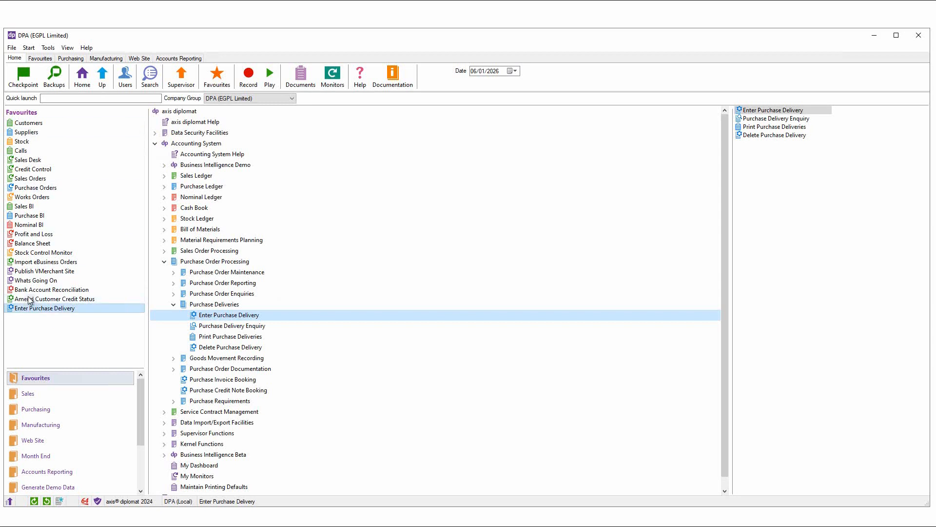
{"action": "left_click", "coordinate": [58, 364]}
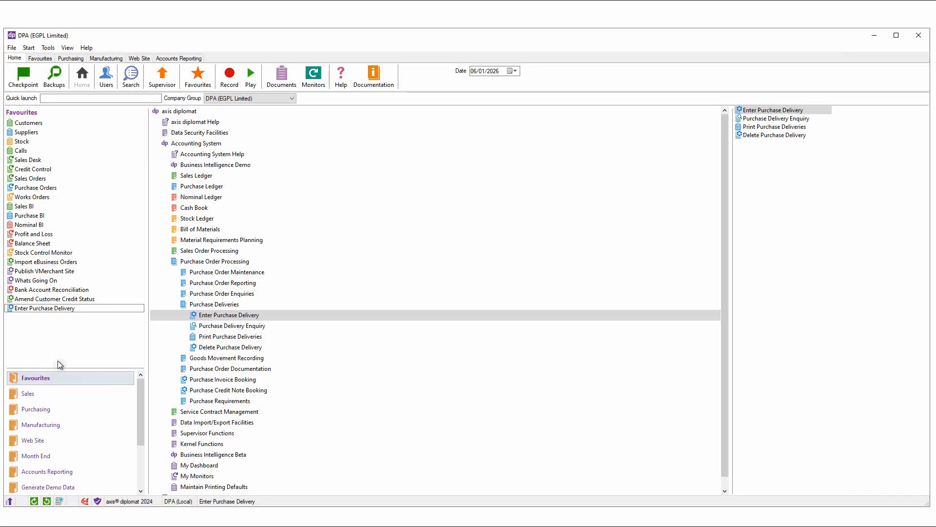
- Create a new favourites group named Stock Take
{"action": "right_click", "coordinate": [43, 345]}
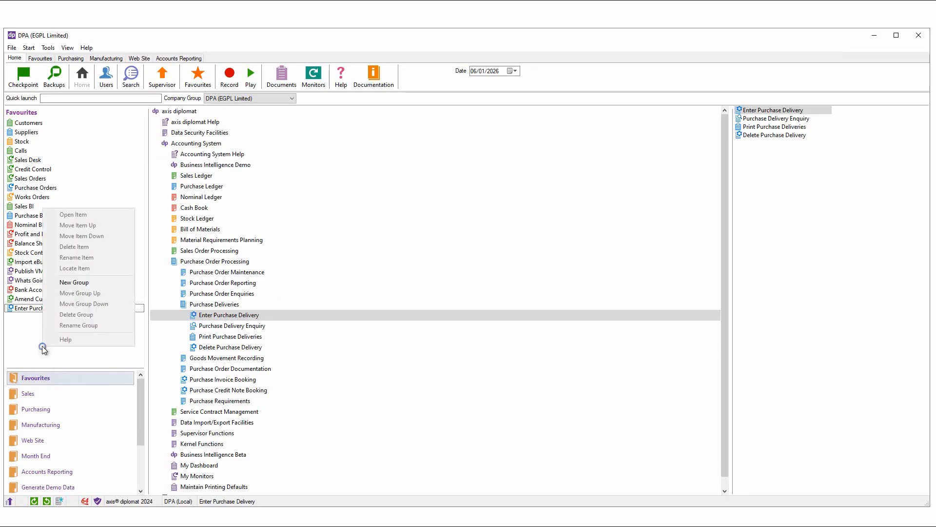
{"action": "left_click", "coordinate": [85, 282]}
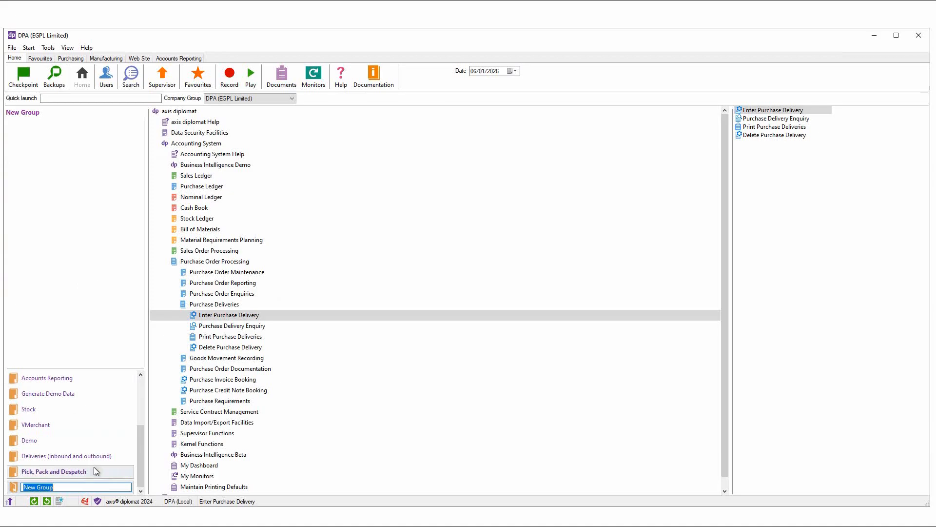
{"action": "type", "text": "Stock Take"}
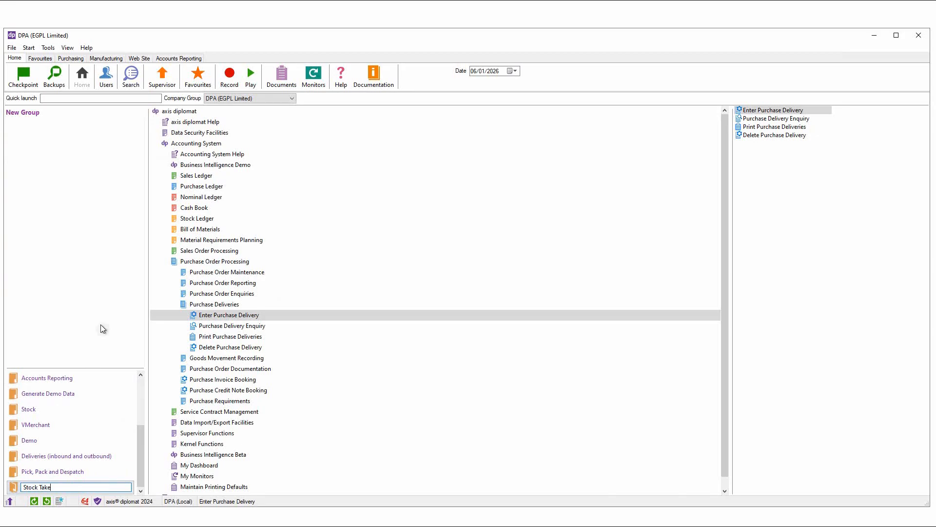
- Move the stock valuation item from the Stock favourites group into the Stock Take group
{"action": "left_click", "coordinate": [31, 410]}
{"action": "left_click", "coordinate": [48, 169]}
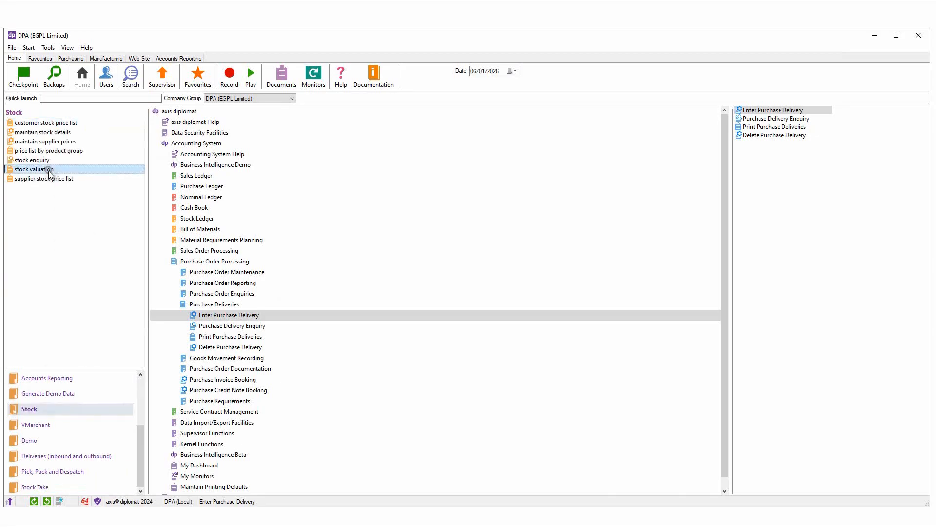
{"action": "left_click_drag", "start_coordinate": [51, 496], "coordinate": [41, 487]}
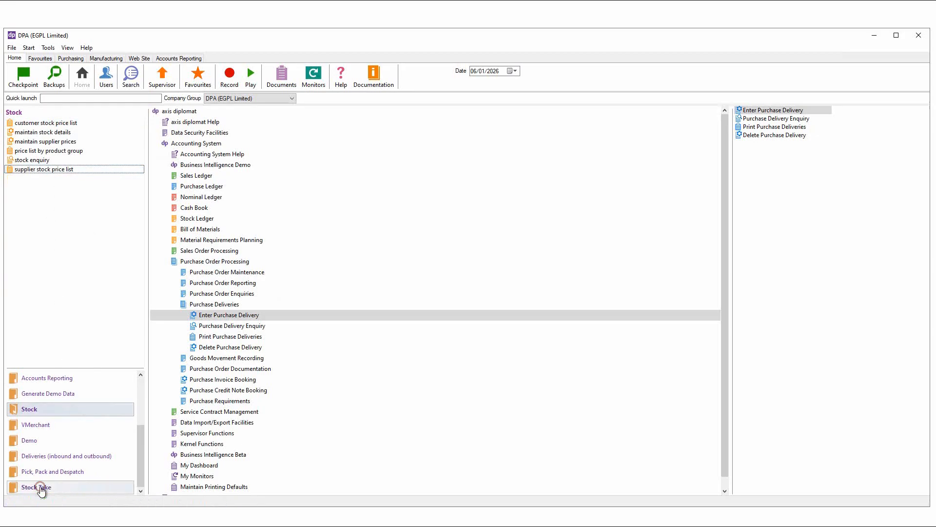
- Open the Stock Take group and pin it to the toolbar
{"action": "left_click", "coordinate": [40, 488]}
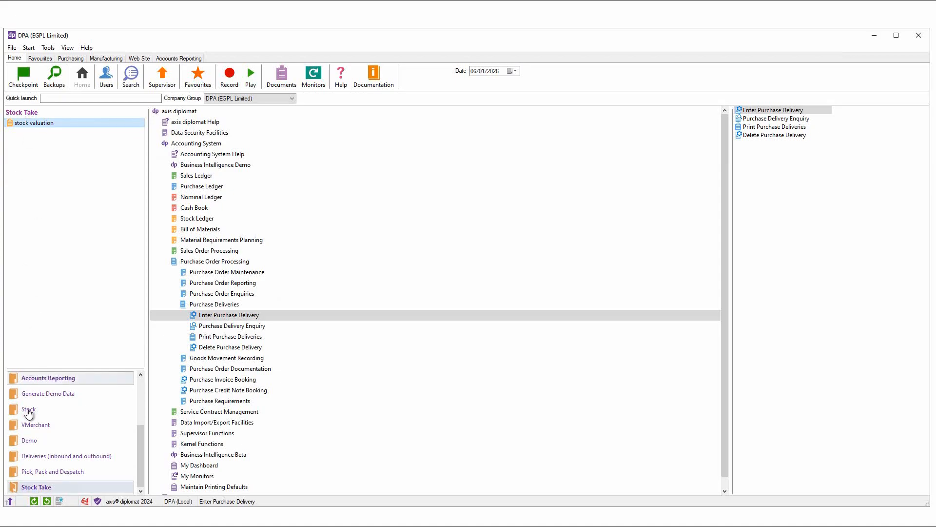
{"action": "right_click", "coordinate": [30, 487]}
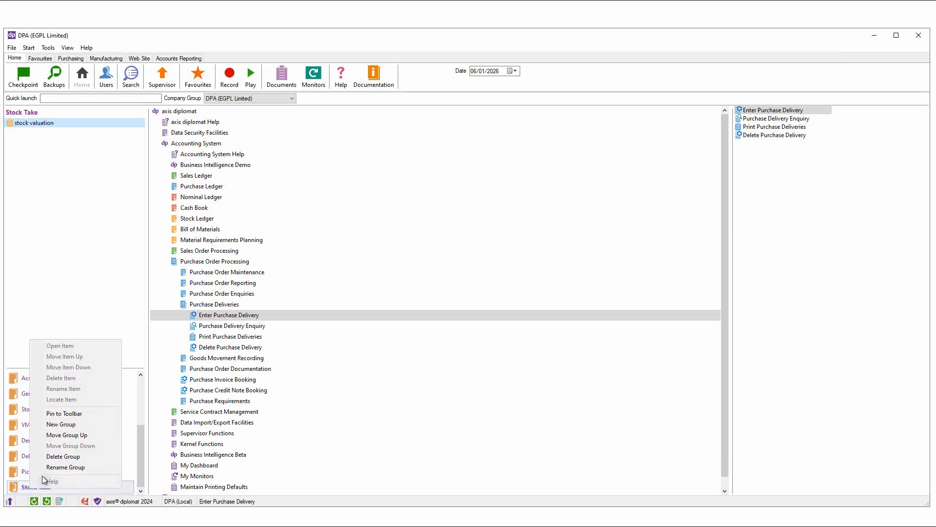
{"action": "left_click", "coordinate": [72, 414]}
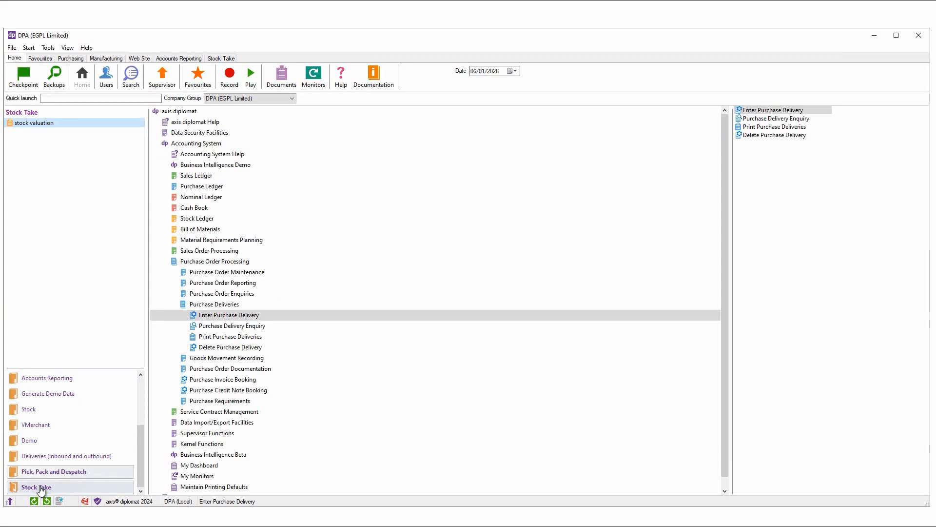
- Collapse the Purchase Order Processing branch and examine the actions available for Credit Control in the Favourites group
{"action": "left_click", "coordinate": [174, 304]}
{"action": "left_click", "coordinate": [164, 262]}
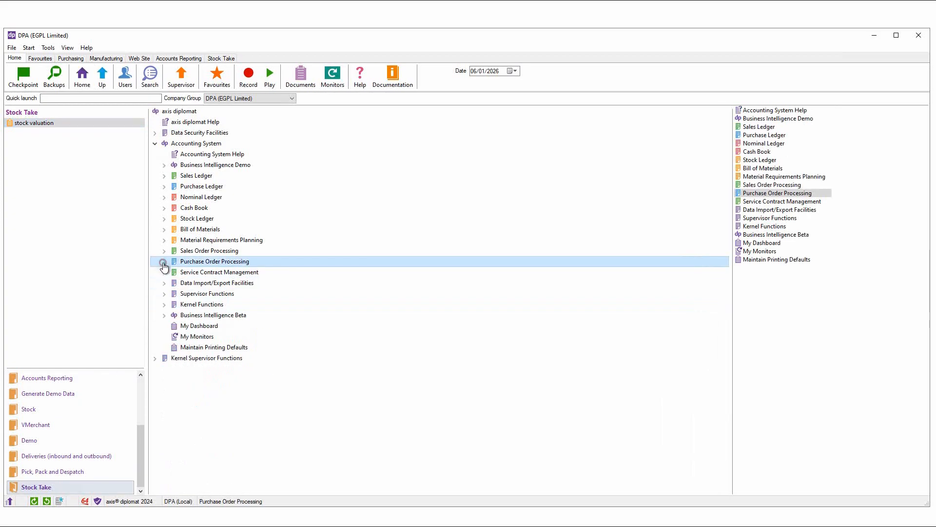
{"action": "scroll", "coordinate": [142, 385], "scroll_direction": "up", "scroll_amount": 3}
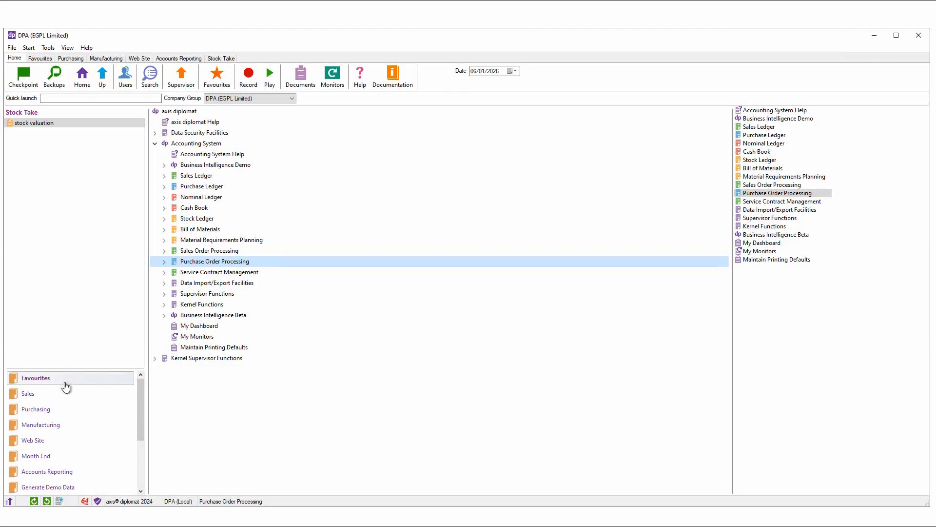
{"action": "left_click", "coordinate": [48, 383]}
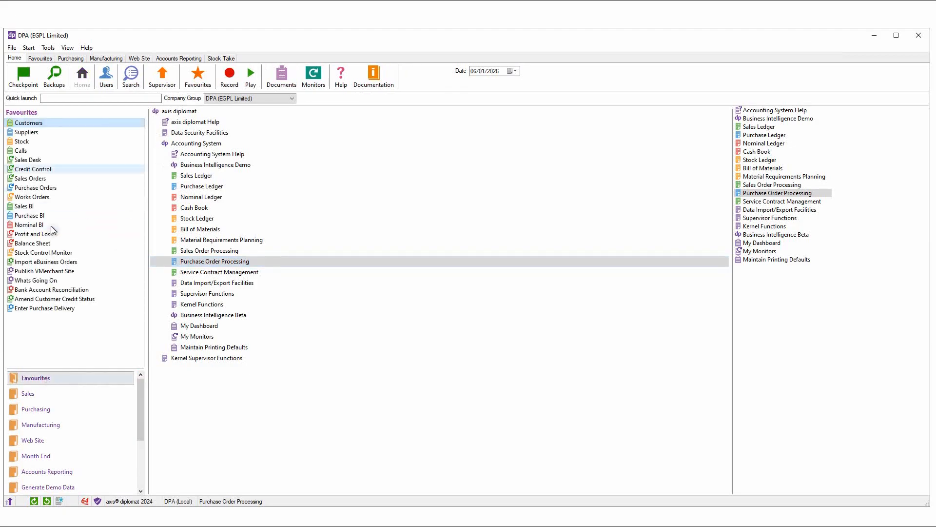
{"action": "right_click", "coordinate": [45, 168]}
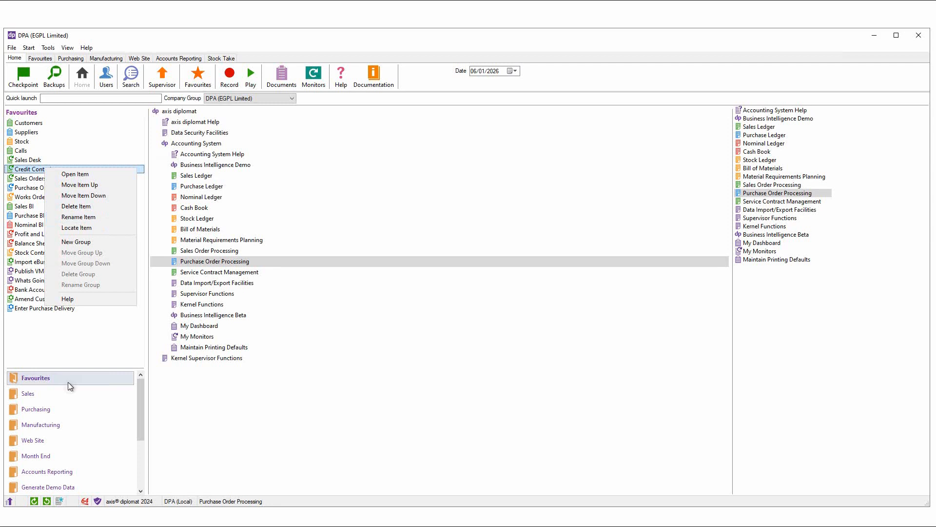
{"action": "left_click", "coordinate": [108, 335]}
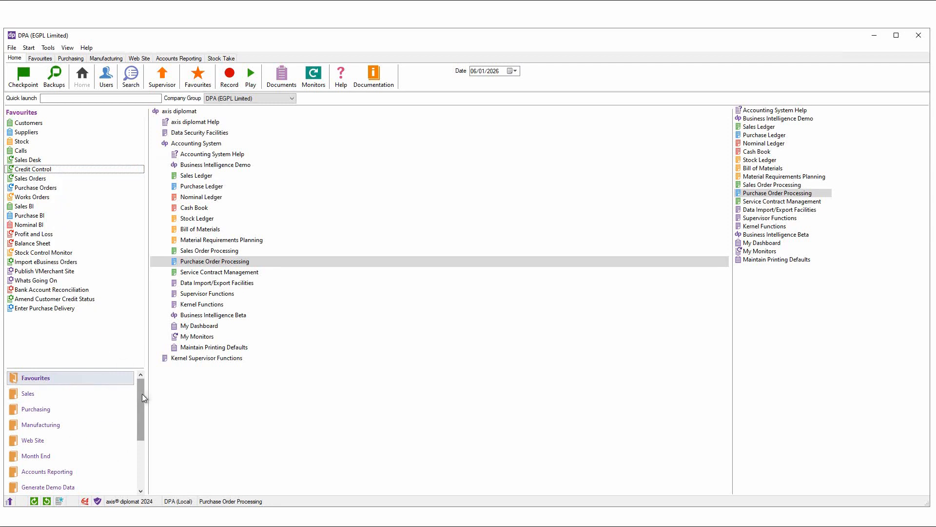
- Rename the stock valuation item in the Stock Take group as "1. stock valuation"
{"action": "left_click_drag", "start_coordinate": [140, 397], "coordinate": [139, 464]}
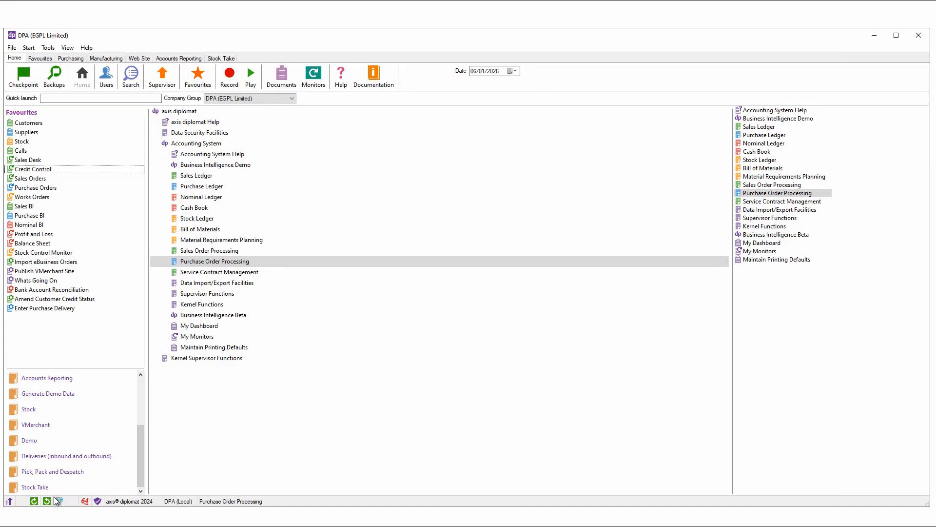
{"action": "left_click", "coordinate": [31, 487]}
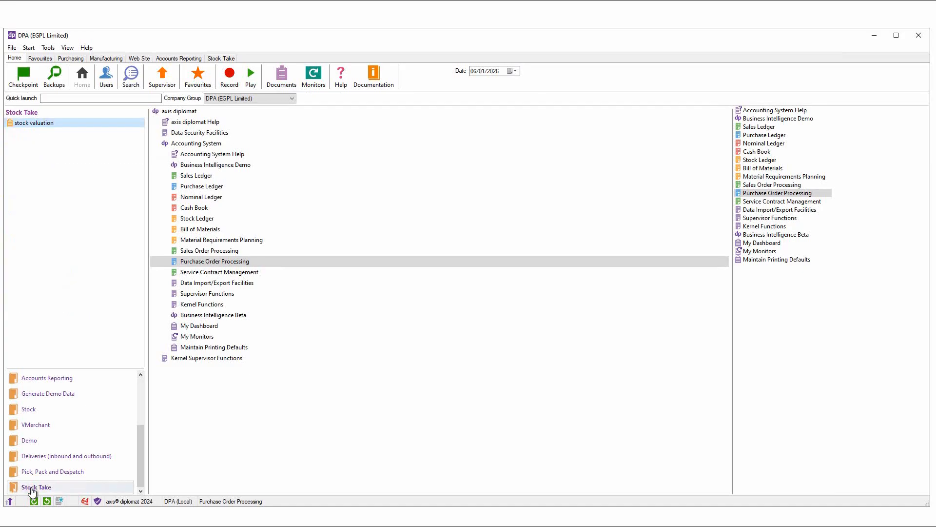
{"action": "right_click", "coordinate": [35, 123]}
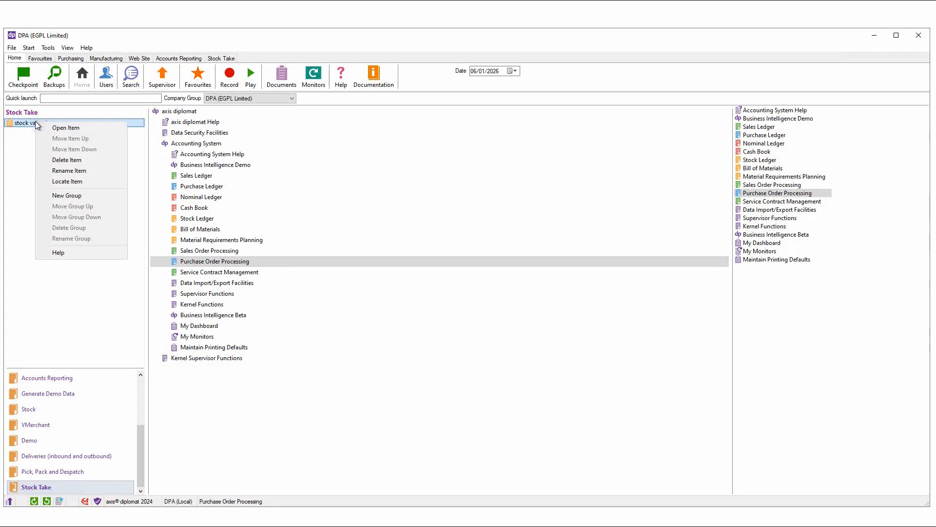
{"action": "left_click", "coordinate": [81, 172]}
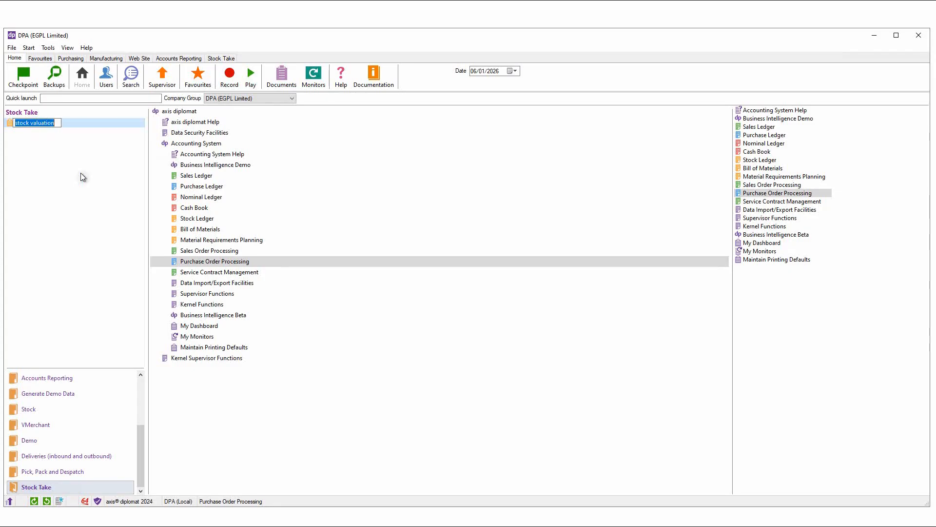
{"action": "key", "text": "Home"}
{"action": "type", "text": "1."}
{"action": "key", "text": "Return"}
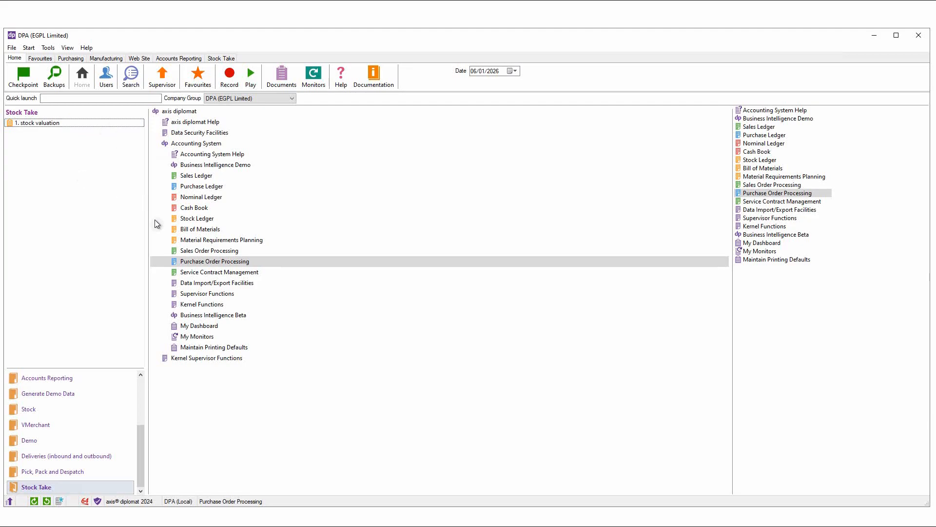
- Add Extract Stock Take Details from the Stock Ledger's Stock Take Facilities to the Stock Take favourites group
{"action": "double_click", "coordinate": [171, 219]}
{"action": "left_click", "coordinate": [174, 283]}
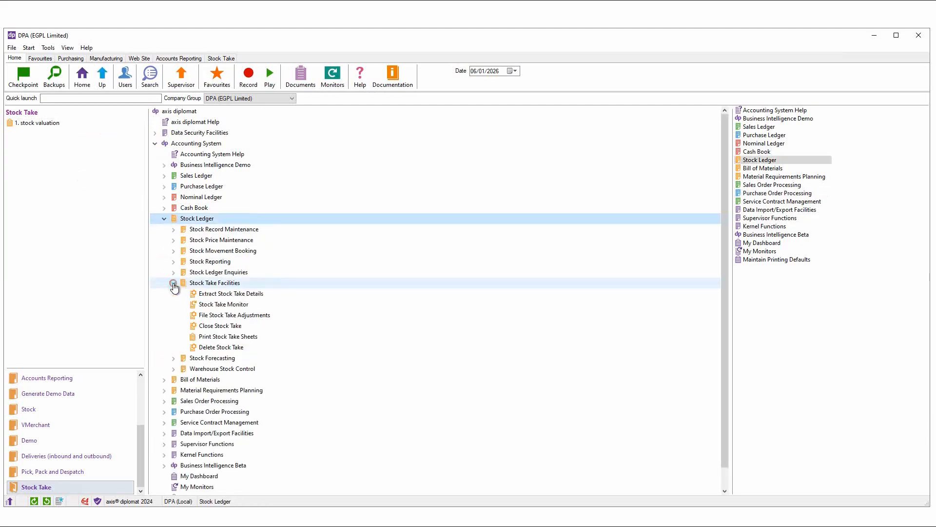
{"action": "right_click", "coordinate": [203, 296]}
{"action": "left_click", "coordinate": [241, 298]}
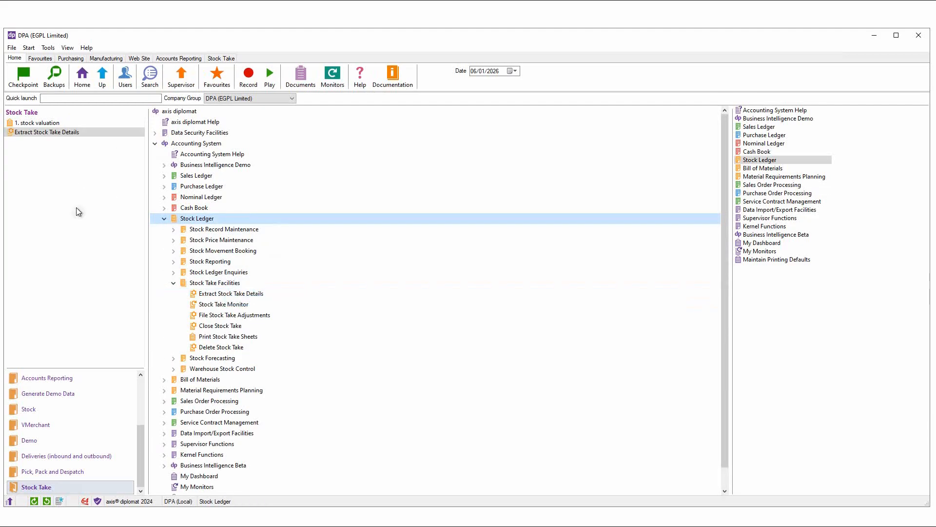
- Rename the Extract Stock Take Details favourite as "2. Extract Stock Take Details"
{"action": "left_click", "coordinate": [20, 131]}
{"action": "key", "text": "Home"}
{"action": "type", "text": "2"}
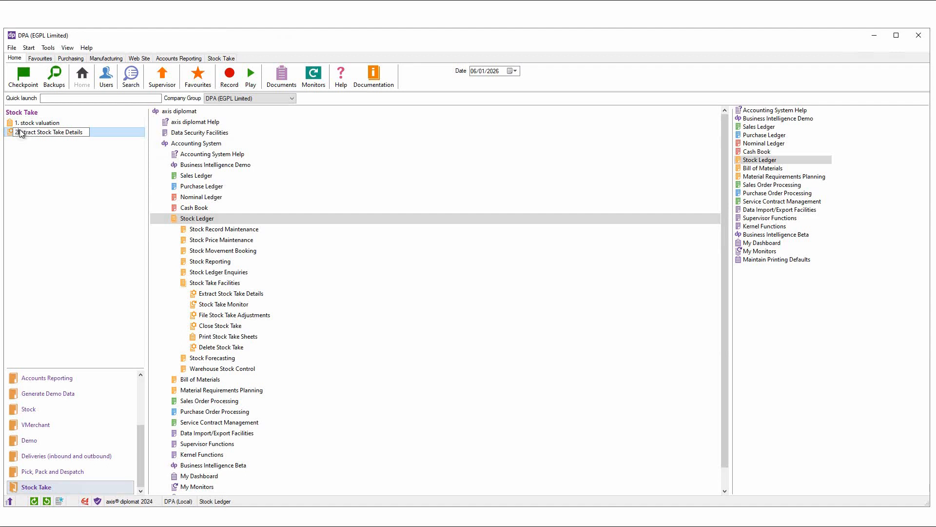
{"action": "type", "text": "."}
{"action": "key", "text": "Return"}
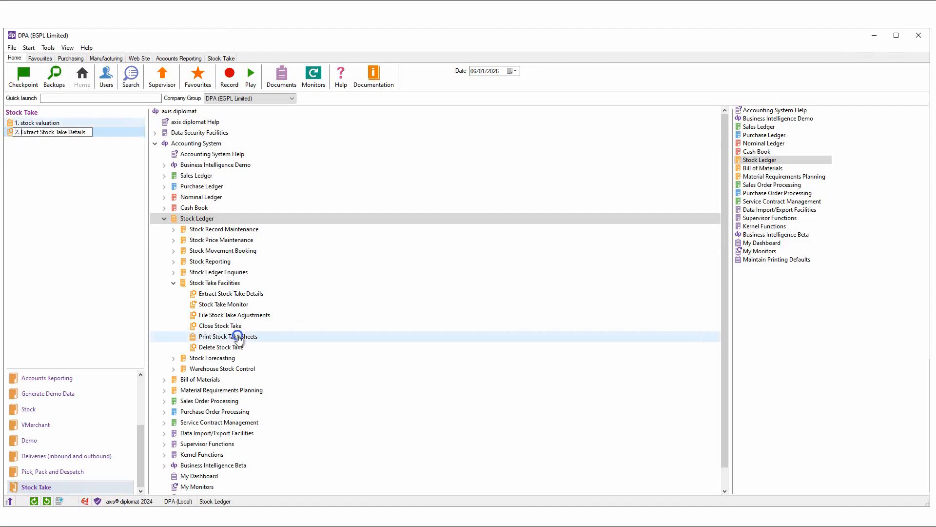
- Add Print Stock Take Sheets to the Stock Take group and rename the favourite as "3. Print Stock Take Sheets"
{"action": "right_click", "coordinate": [235, 338]}
{"action": "left_click", "coordinate": [262, 341]}
{"action": "right_click", "coordinate": [42, 141]}
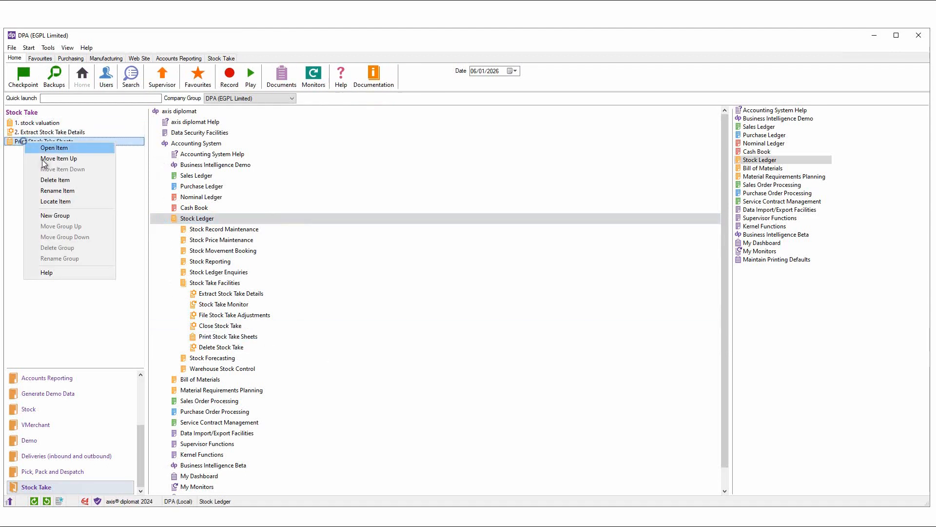
{"action": "left_click", "coordinate": [54, 193]}
{"action": "key", "text": "Home"}
{"action": "type", "text": "3."}
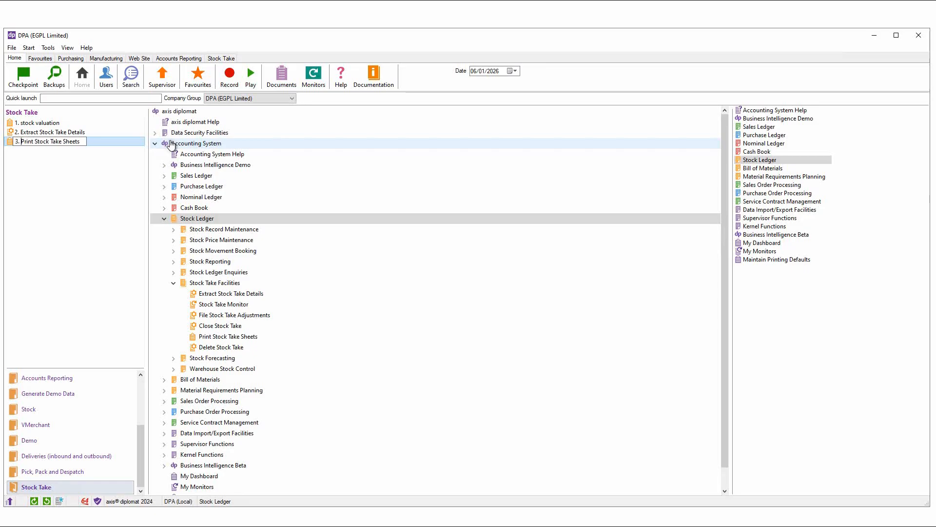
- Add File Stock Take Adjustments to the Stock Take group and rename the favourite as "4. File Stock Take Adjustments"
{"action": "right_click", "coordinate": [235, 315]}
{"action": "left_click", "coordinate": [248, 322]}
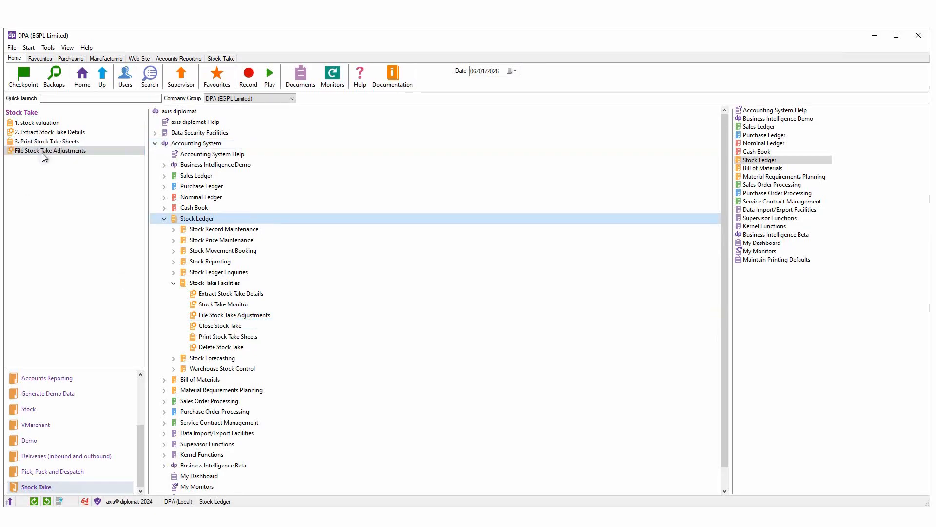
{"action": "right_click", "coordinate": [42, 153]}
{"action": "left_click", "coordinate": [62, 200]}
{"action": "key", "text": "Home"}
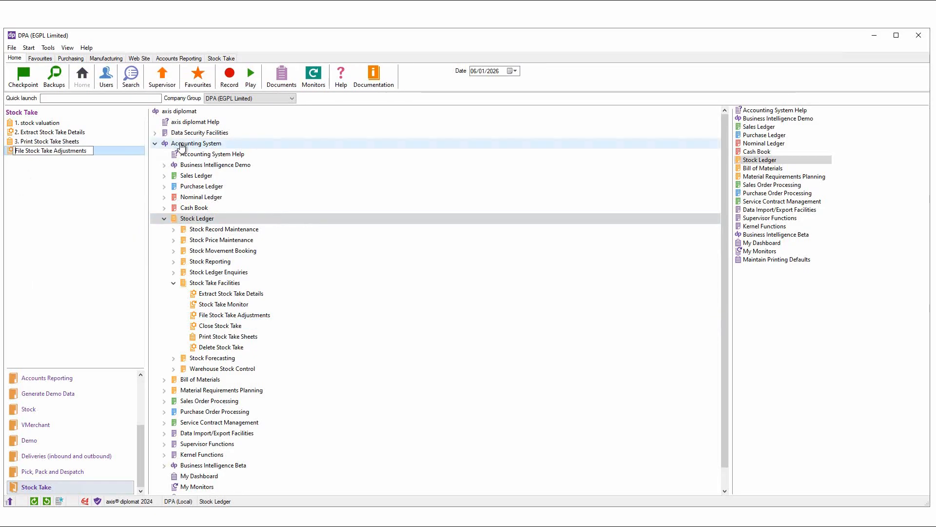
{"action": "type", "text": "4."}
{"action": "key", "text": "Return"}
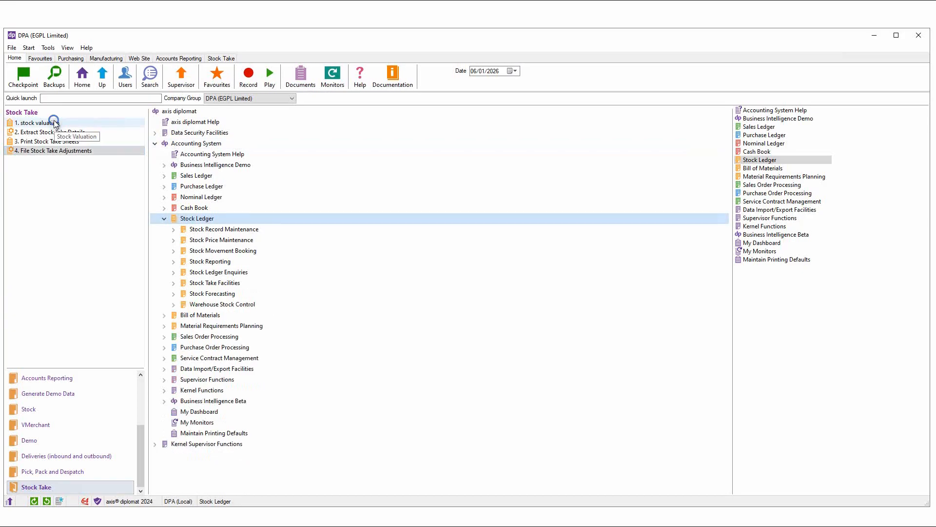
- Locate the source function of "1. stock valuation" in the function tree and add Stock Valuation to the Stock Take group again
{"action": "right_click", "coordinate": [54, 120]}
{"action": "left_click", "coordinate": [99, 186]}
{"action": "right_click", "coordinate": [281, 381]}
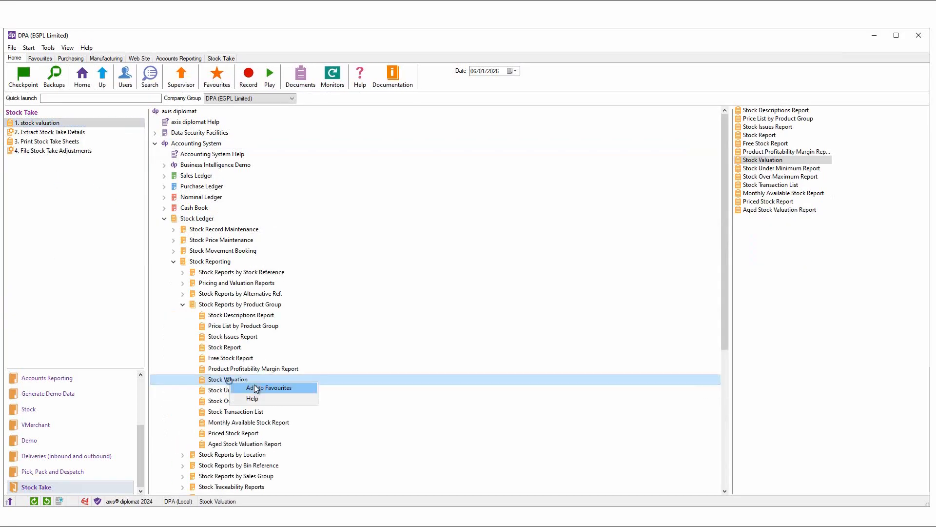
{"action": "left_click", "coordinate": [295, 386]}
- Rename the second Stock Valuation favourite as "5. Stock Valuation" and display the pinned Stock Take group's shortcuts
{"action": "right_click", "coordinate": [33, 161]}
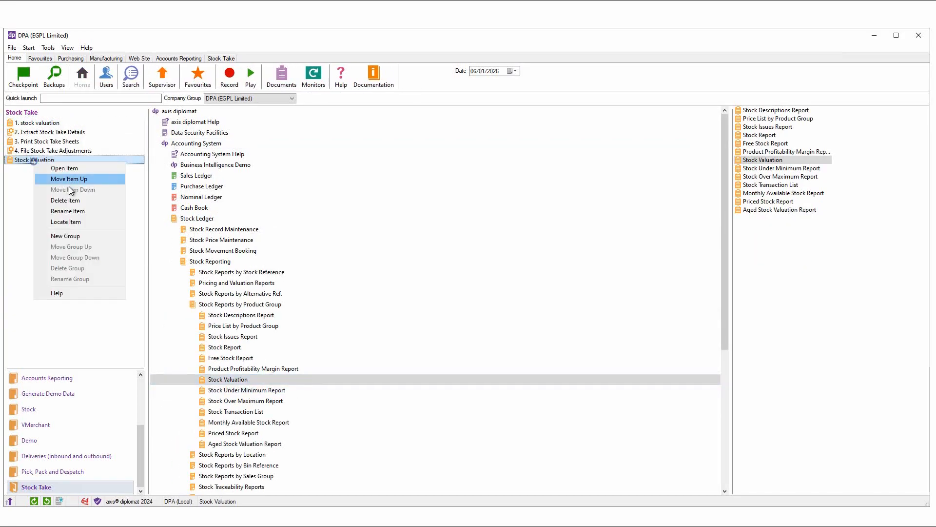
{"action": "left_click", "coordinate": [68, 211]}
{"action": "key", "text": "Home"}
{"action": "type", "text": "5."}
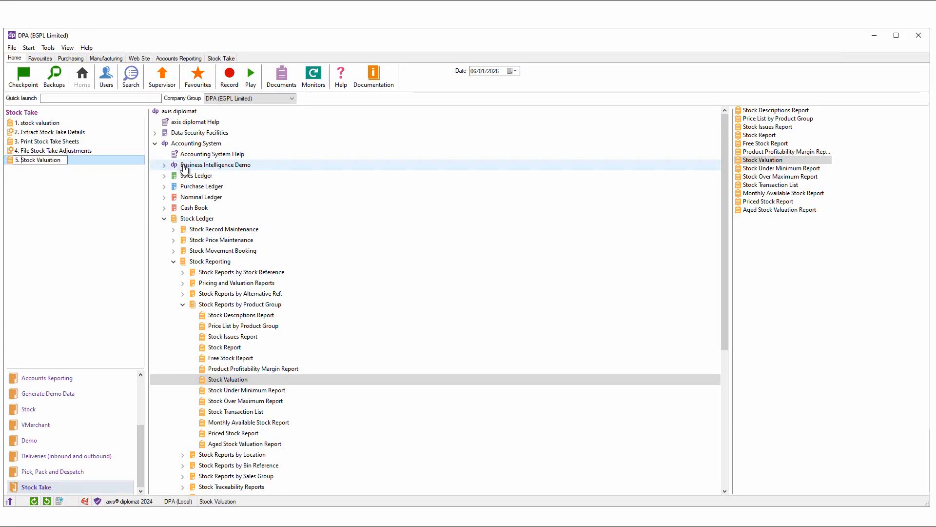
{"action": "left_click", "coordinate": [68, 195]}
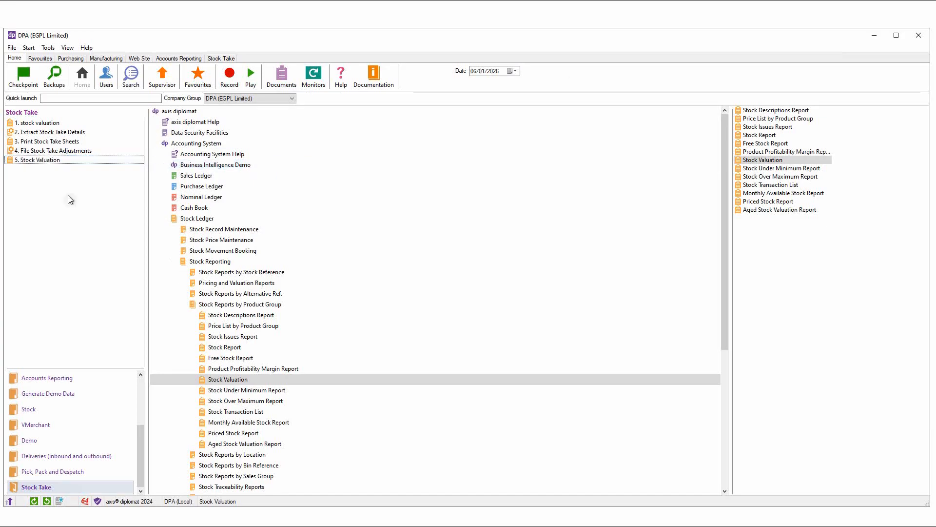
{"action": "left_click", "coordinate": [213, 58]}
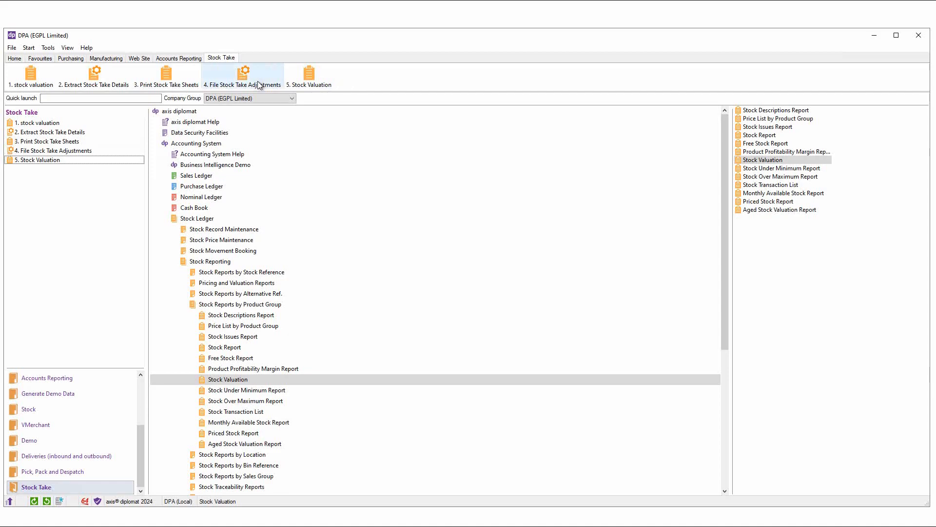
- Compare the two stock valuation favourites and locate the source function of "2. Extract Stock Take Details" in the function tree
{"action": "left_click", "coordinate": [31, 123]}
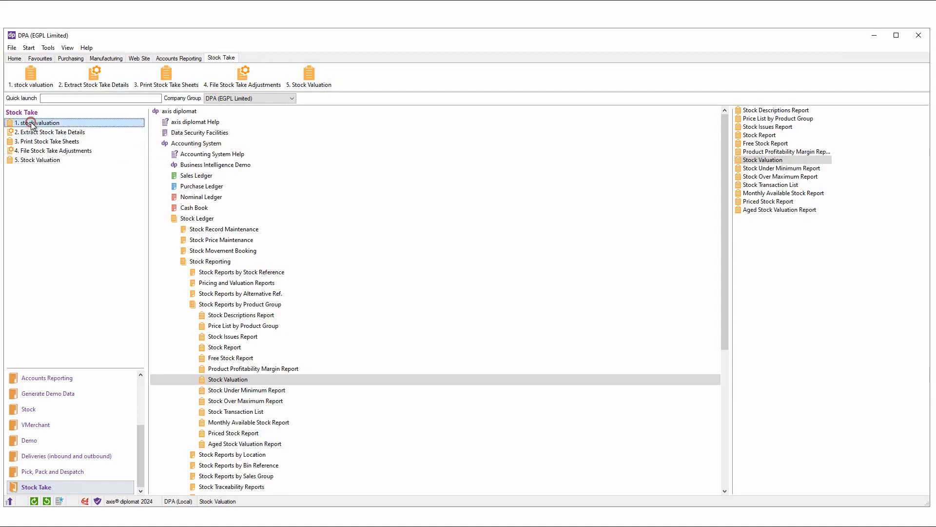
{"action": "left_click", "coordinate": [40, 161]}
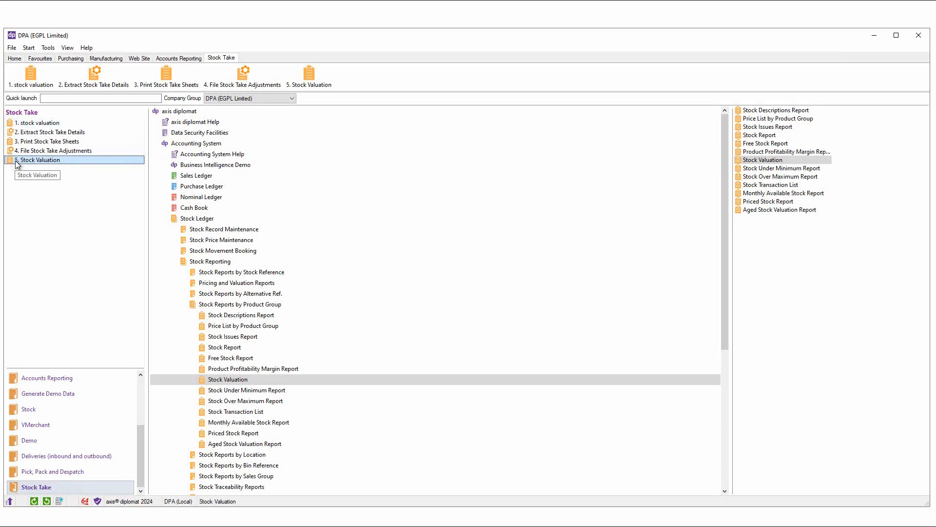
{"action": "right_click", "coordinate": [52, 132]}
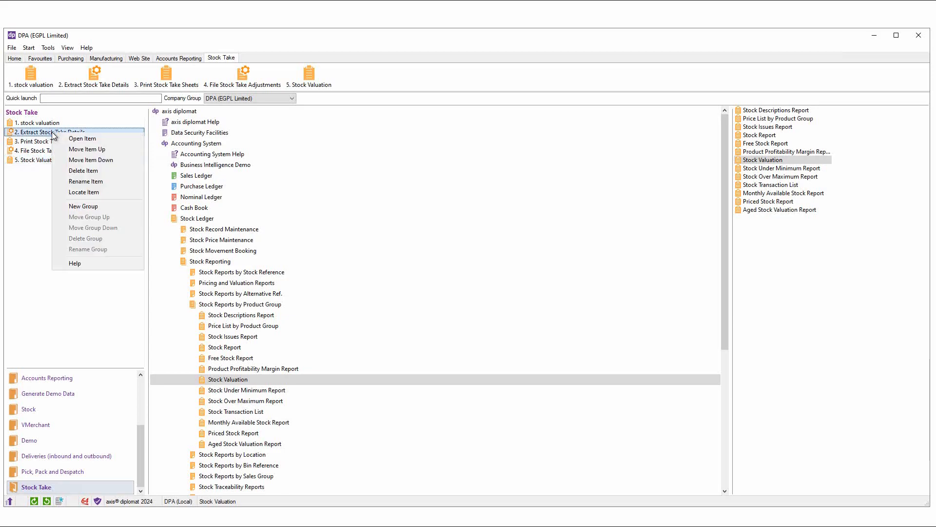
{"action": "left_click", "coordinate": [84, 191]}
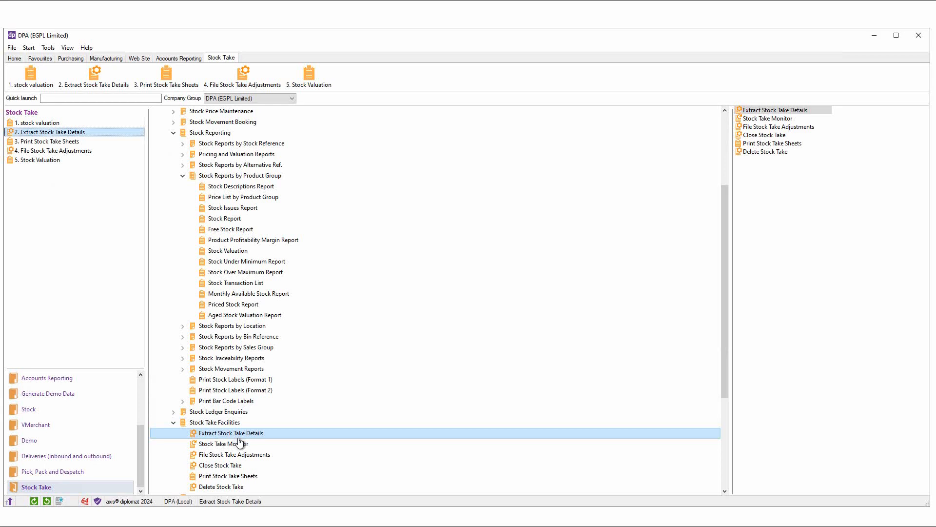
{"action": "left_click", "coordinate": [88, 231]}
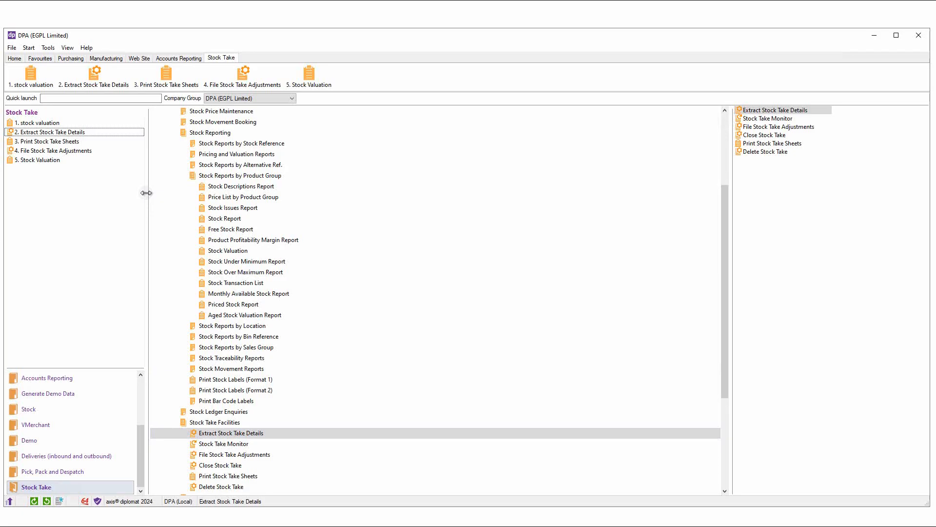
- Widen the favourites pane slightly and enlarge the function list pane by narrowing the function tree between them
{"action": "mouse_move", "coordinate": [146, 192]}
{"action": "left_mouse_down"}
{"action": "mouse_move", "coordinate": [226, 192]}
{"action": "mouse_move", "coordinate": [129, 192]}
{"action": "mouse_move", "coordinate": [334, 196]}
{"action": "mouse_move", "coordinate": [157, 196]}
{"action": "left_mouse_up"}
{"action": "left_click_drag", "start_coordinate": [733, 195], "coordinate": [665, 195]}
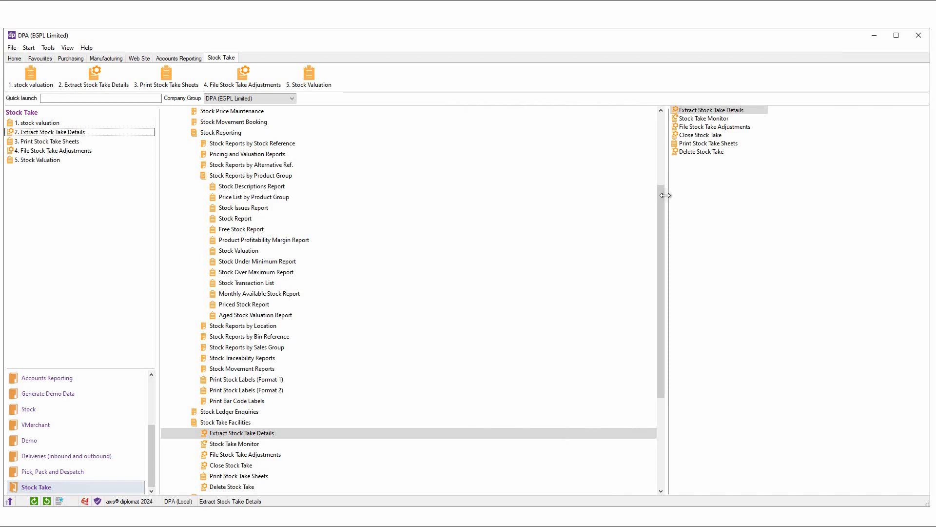
- Cycle the function list through the Large Icons, Small Icons, List and Details views and return it to List
{"action": "right_click", "coordinate": [756, 181]}
{"action": "left_click", "coordinate": [799, 187]}
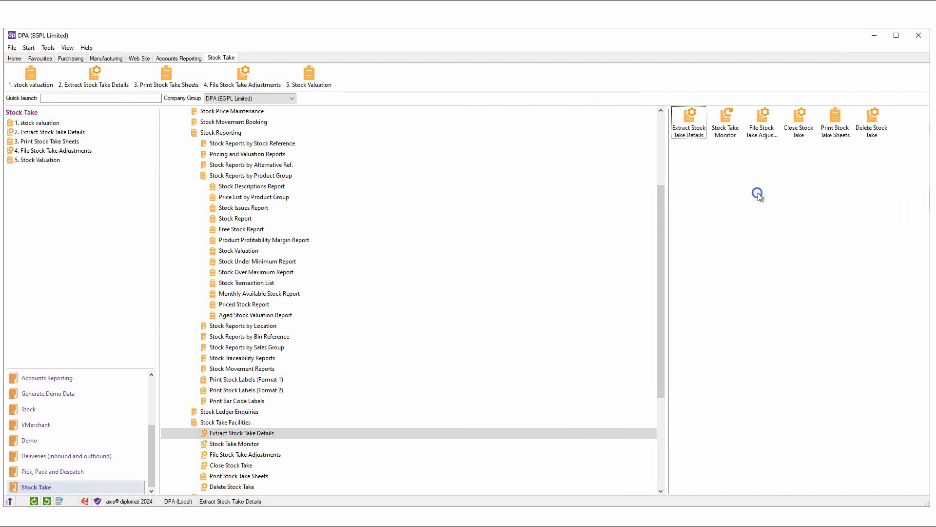
{"action": "right_click", "coordinate": [757, 193]}
{"action": "left_click", "coordinate": [776, 209]}
{"action": "right_click", "coordinate": [734, 203]}
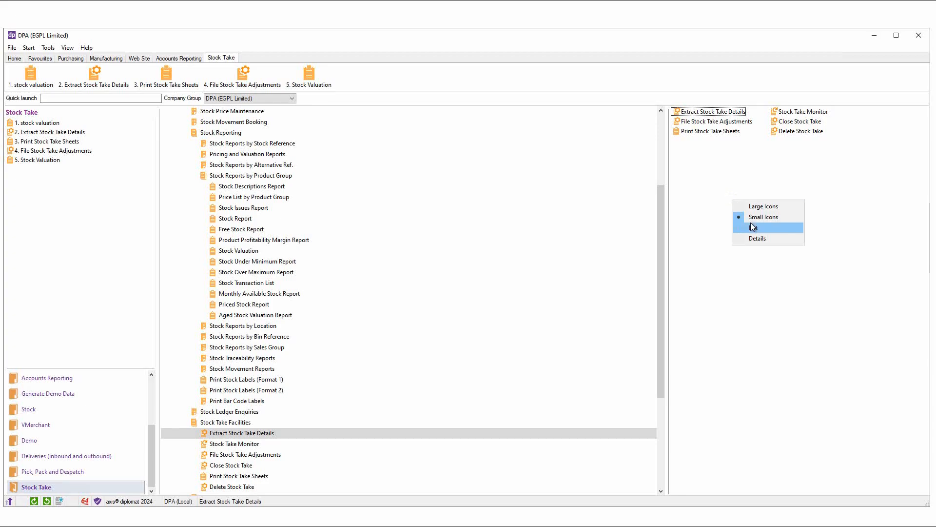
{"action": "left_click", "coordinate": [733, 222]}
{"action": "right_click", "coordinate": [732, 221]}
{"action": "left_click", "coordinate": [756, 258]}
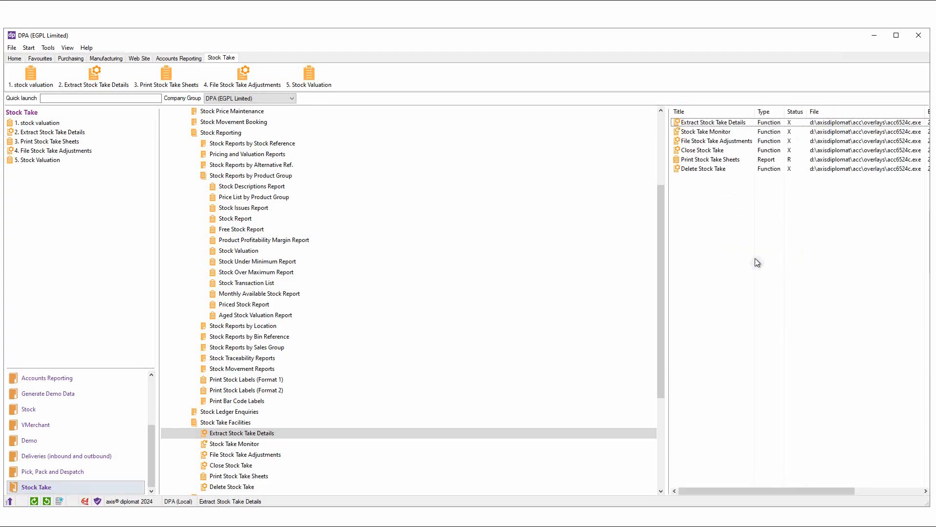
{"action": "right_click", "coordinate": [737, 251]}
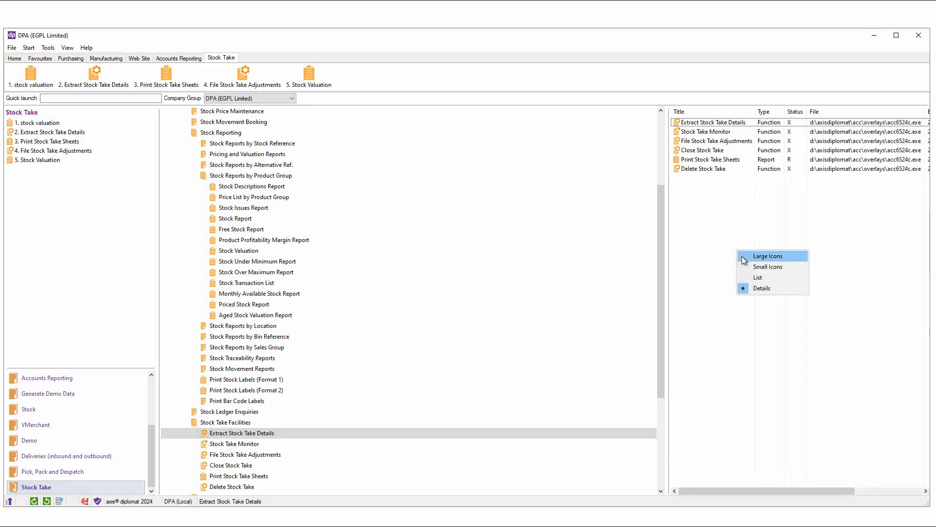
{"action": "left_click", "coordinate": [749, 277]}
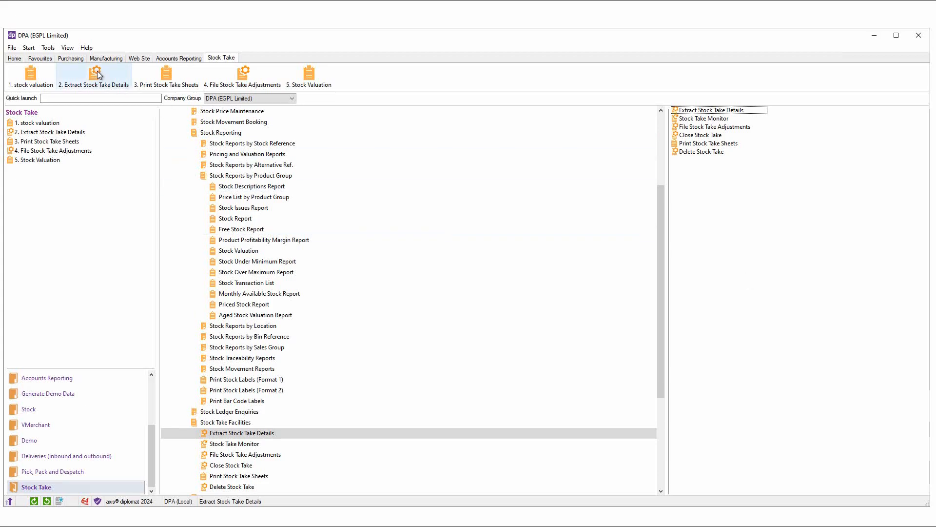
- Show the Home toolbar and switch the Favourites display mode on and off again
{"action": "left_click", "coordinate": [15, 58]}
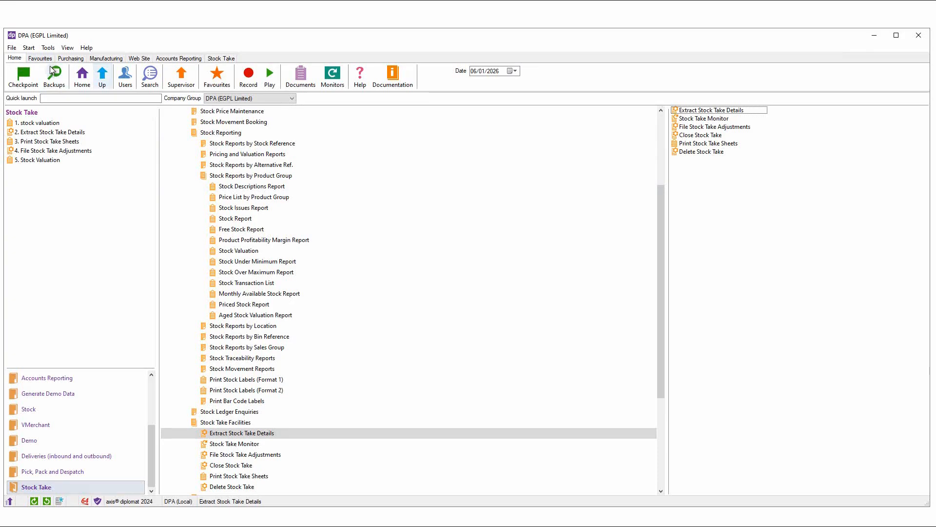
{"action": "left_click", "coordinate": [211, 78]}
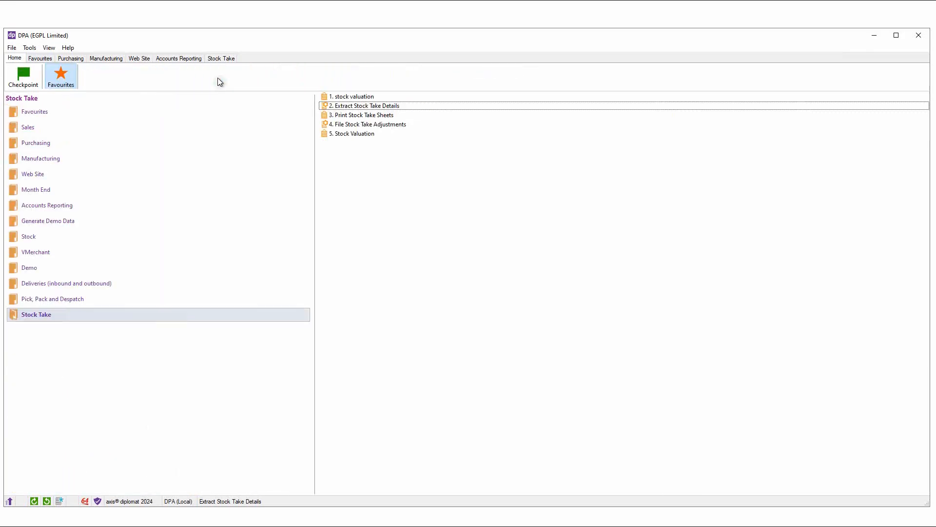
{"action": "left_click", "coordinate": [66, 75]}
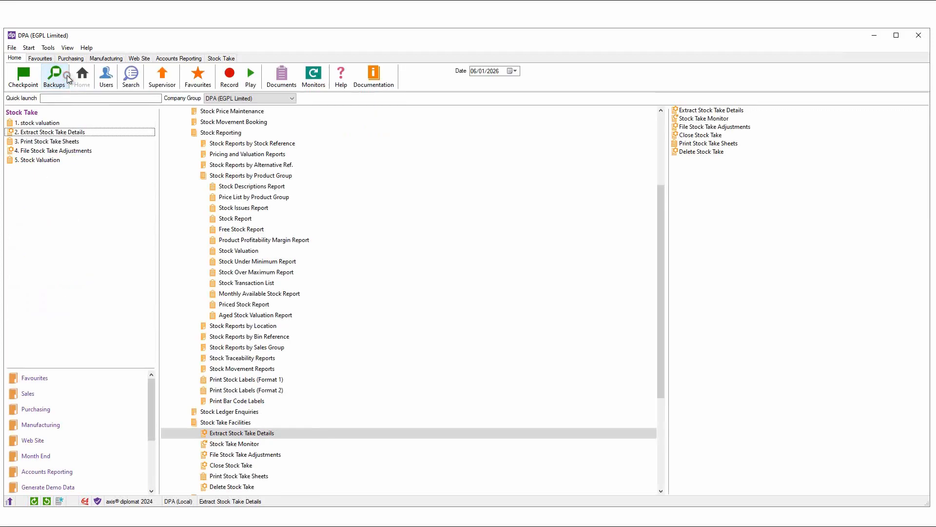
- Hide the toolbars and set the window to show Favourites Only
{"action": "left_click", "coordinate": [69, 49]}
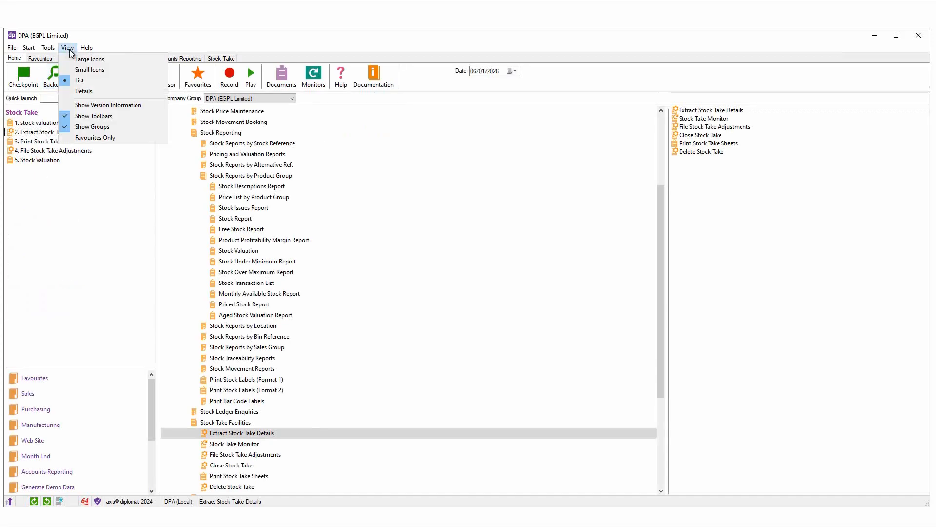
{"action": "left_click", "coordinate": [93, 115]}
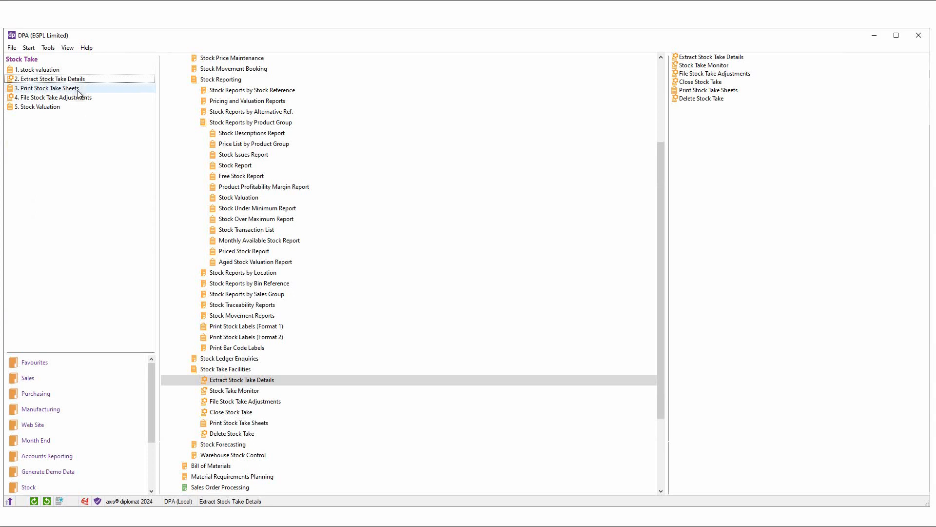
{"action": "left_click", "coordinate": [66, 49]}
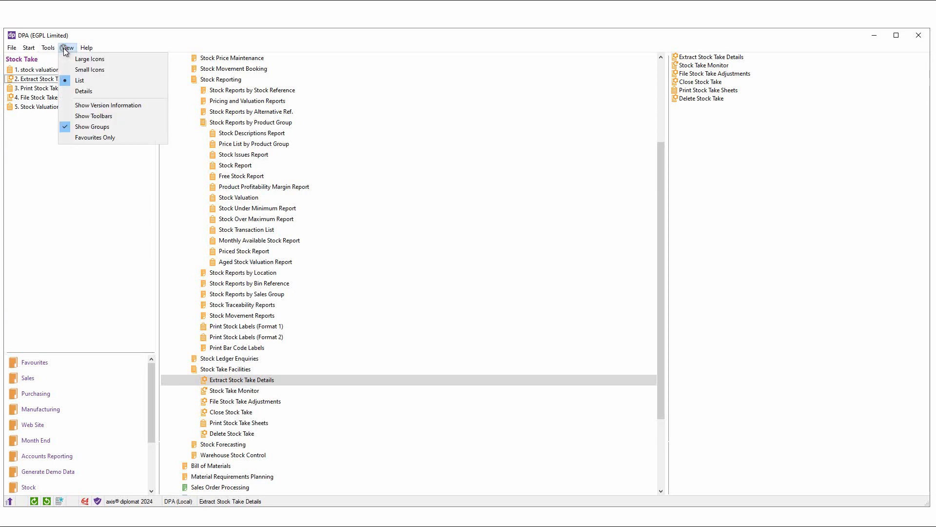
{"action": "left_click", "coordinate": [98, 137]}
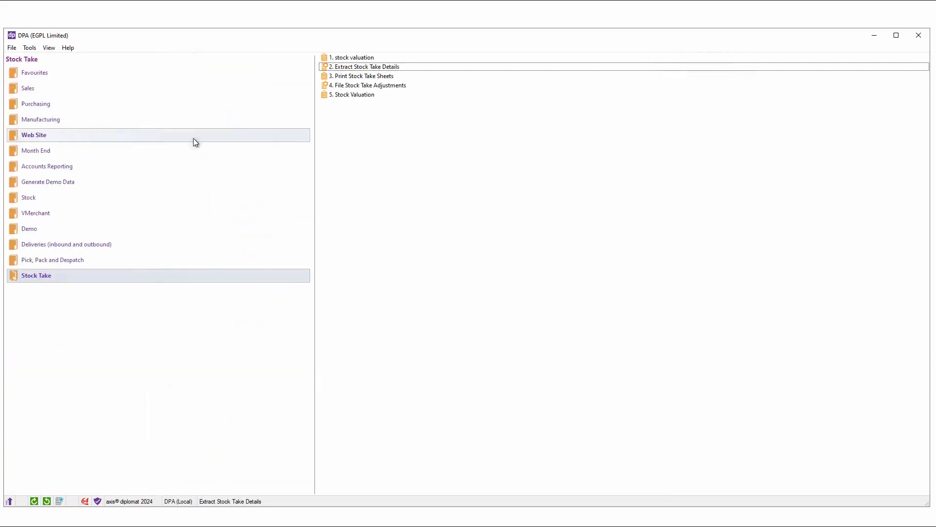
- Shrink the favourites window to about a third of its width and hide the favourites groups
{"action": "left_click_drag", "start_coordinate": [930, 129], "coordinate": [308, 126]}
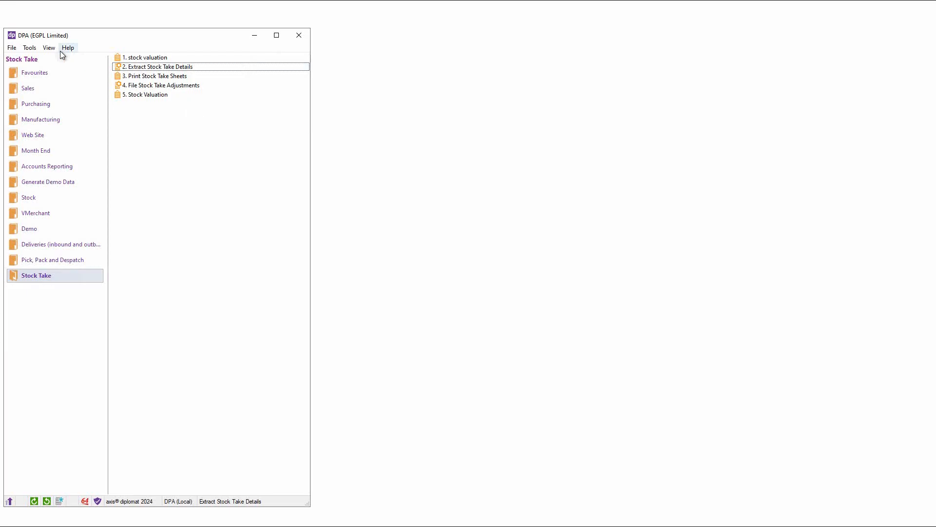
{"action": "left_click", "coordinate": [45, 50]}
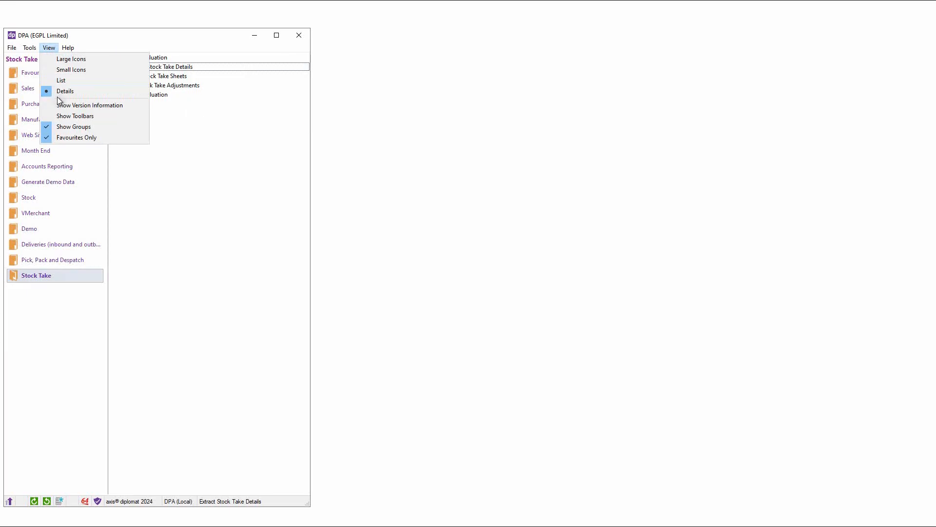
{"action": "left_click", "coordinate": [62, 124]}
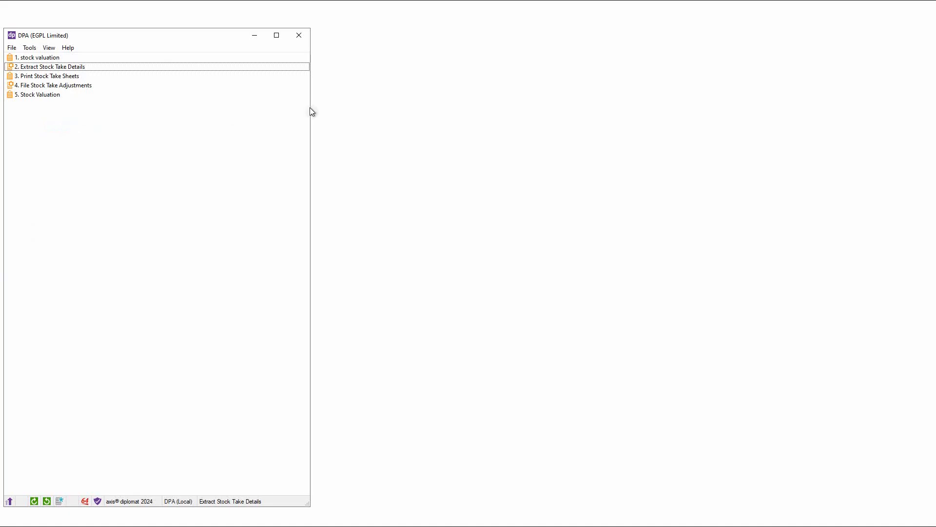
- Widen the window to almost the full screen width and show the favourites groups and toolbars again
{"action": "left_click_drag", "start_coordinate": [309, 107], "coordinate": [924, 94]}
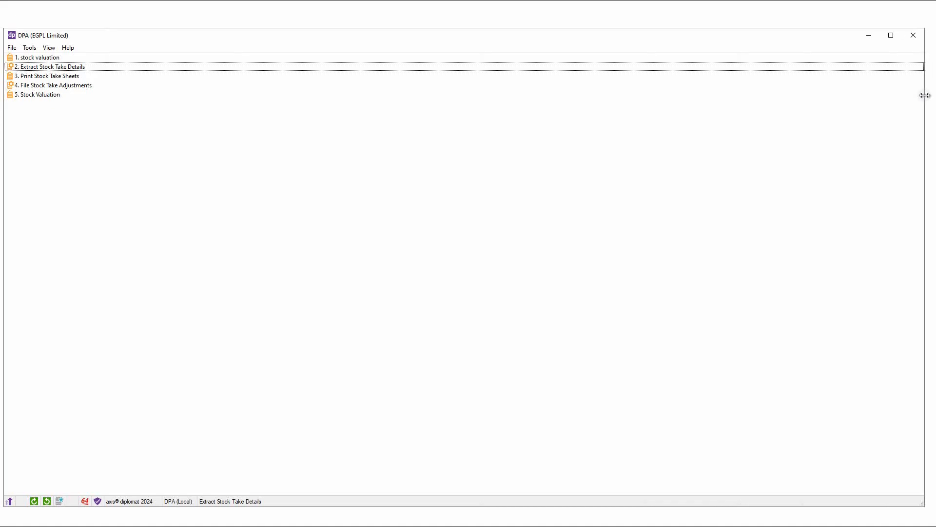
{"action": "left_click", "coordinate": [50, 48]}
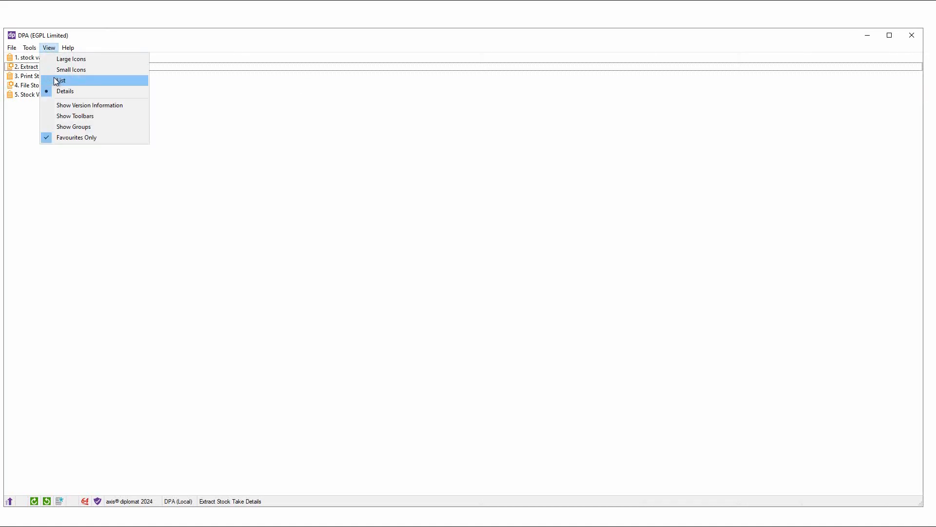
{"action": "left_click", "coordinate": [69, 126]}
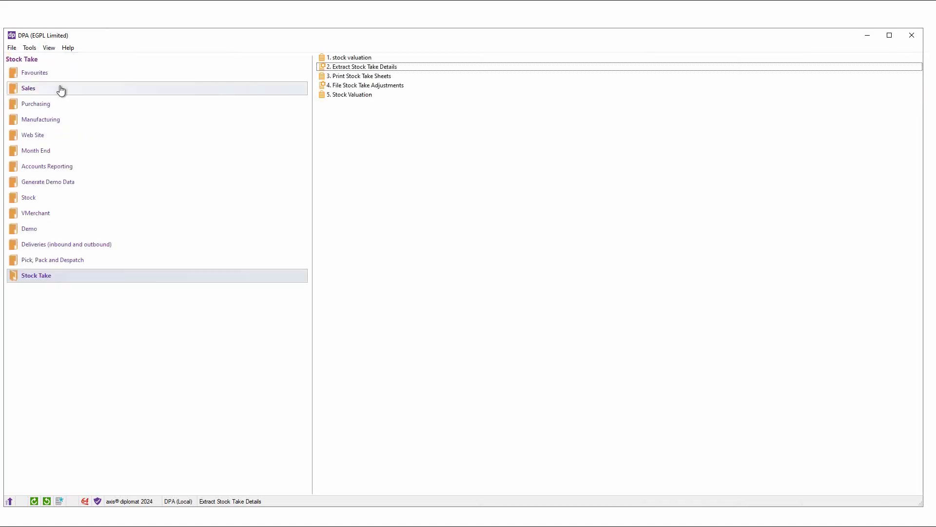
{"action": "left_click", "coordinate": [51, 48]}
{"action": "left_click", "coordinate": [71, 115]}
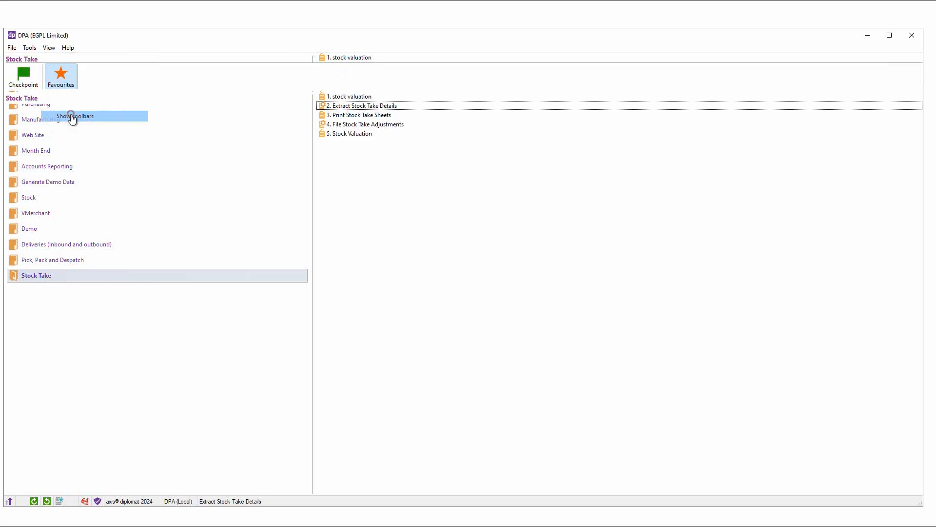